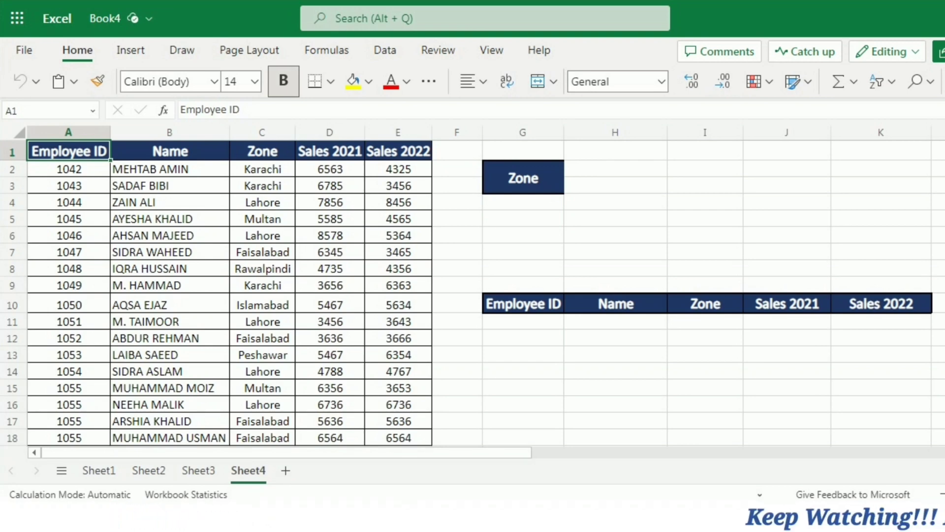
Add a List data validation to H2 with source Karachi, Lahore, Multan, Faisalabad, Peshawar.
{"action": "key", "text": "Right"}
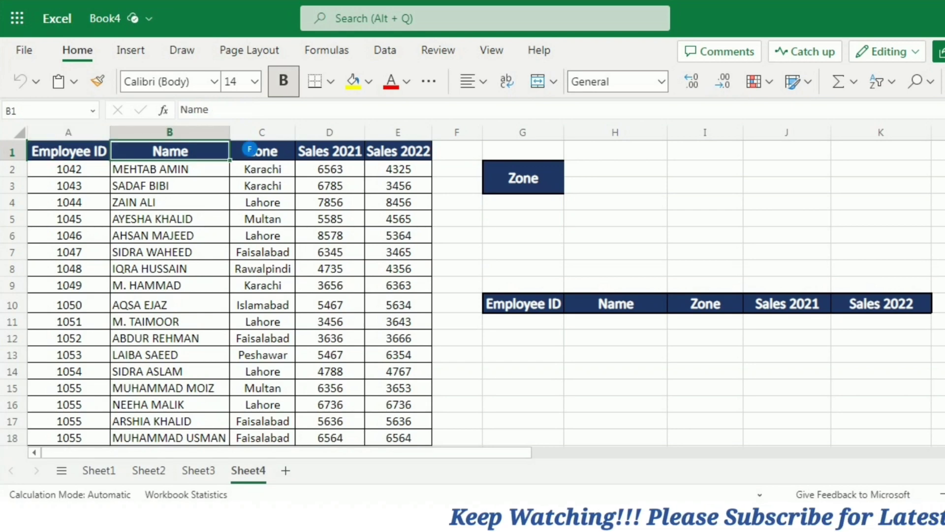
{"action": "left_click", "coordinate": [615, 177]}
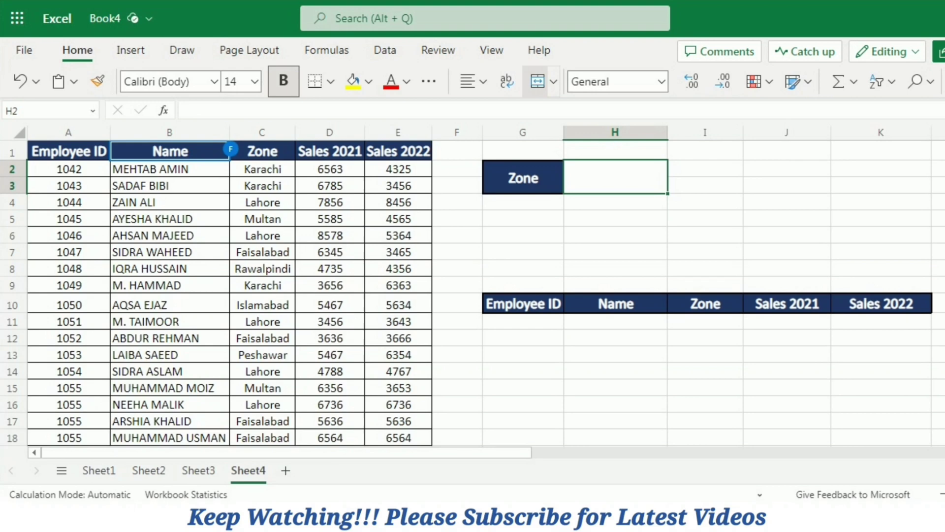
{"action": "left_click", "coordinate": [386, 51]}
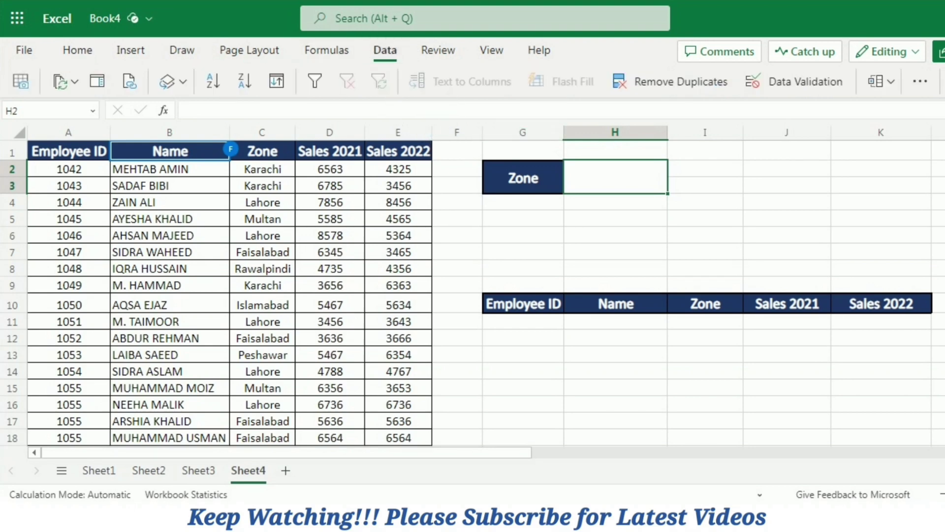
{"action": "left_click", "coordinate": [827, 82]}
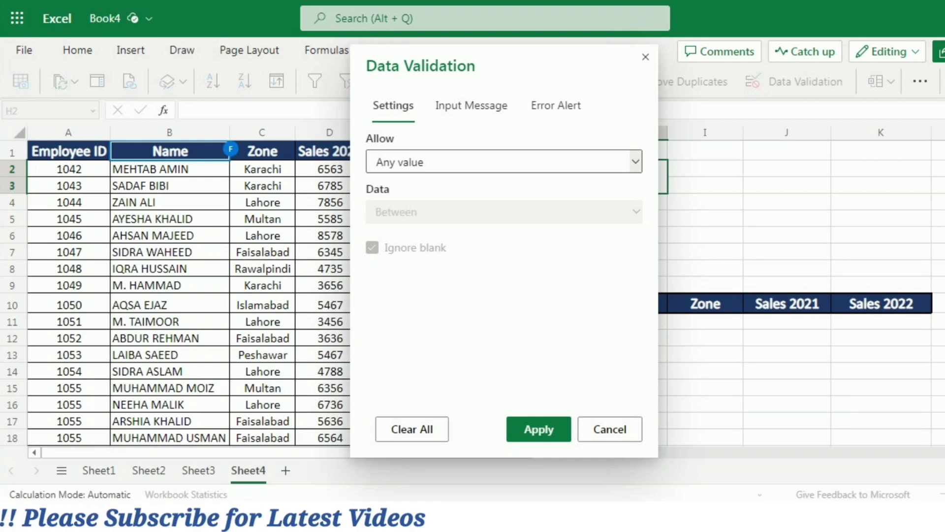
{"action": "left_click", "coordinate": [635, 161]}
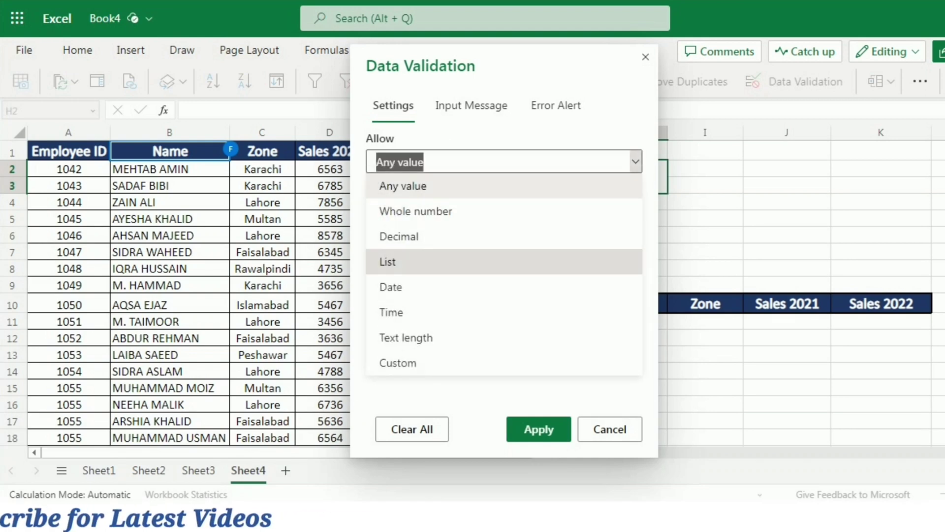
{"action": "left_click", "coordinate": [401, 260]}
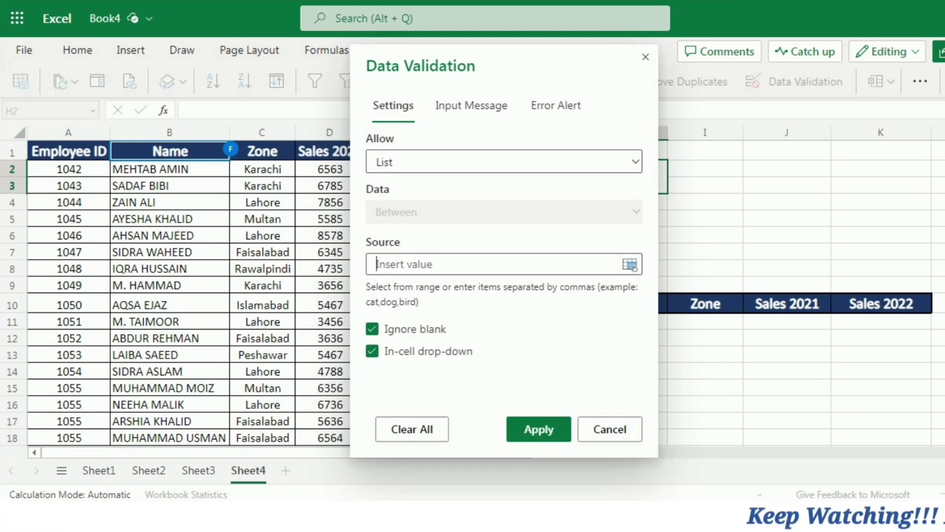
{"action": "type", "text": "Karachi, Lahore, Multan, Faisalabad, Peshawar"}
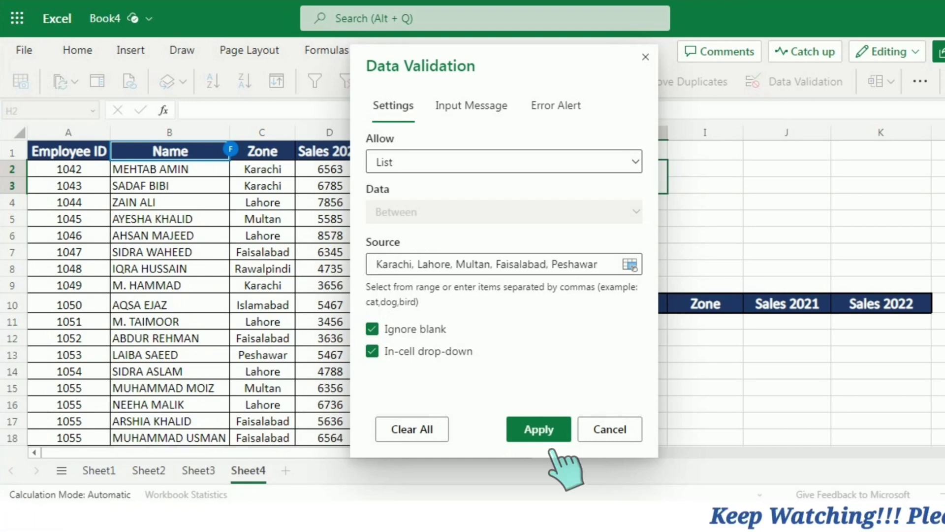
{"action": "left_click", "coordinate": [538, 429]}
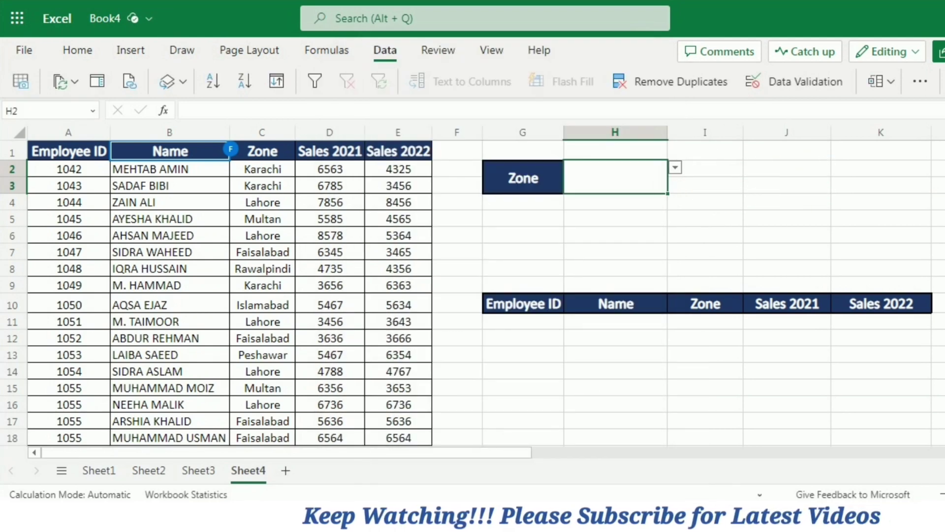
Choose Multan from H2's zone drop-down, then select G11 under Employee ID.
{"action": "key", "text": "alt+Down"}
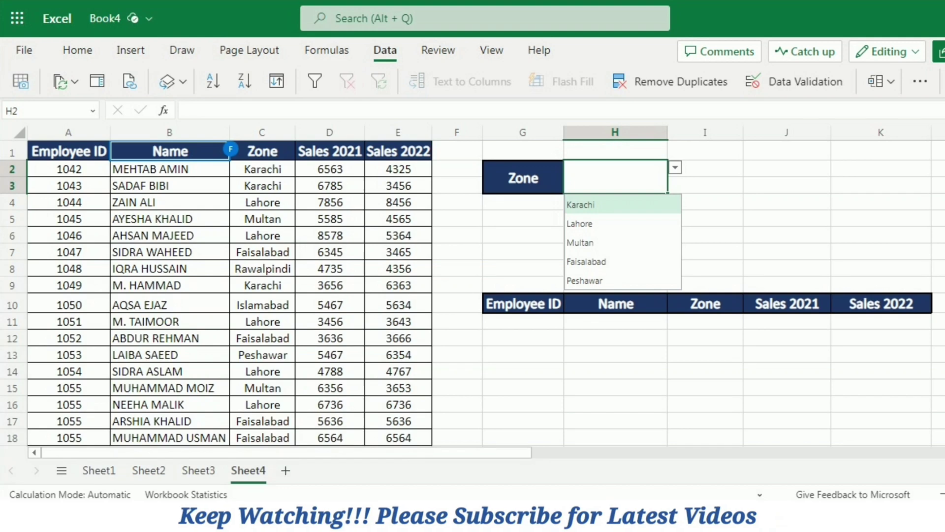
{"action": "key", "text": "Down"}
{"action": "key", "text": "Down"}
{"action": "key", "text": "Down"}
{"action": "key", "text": "Return"}
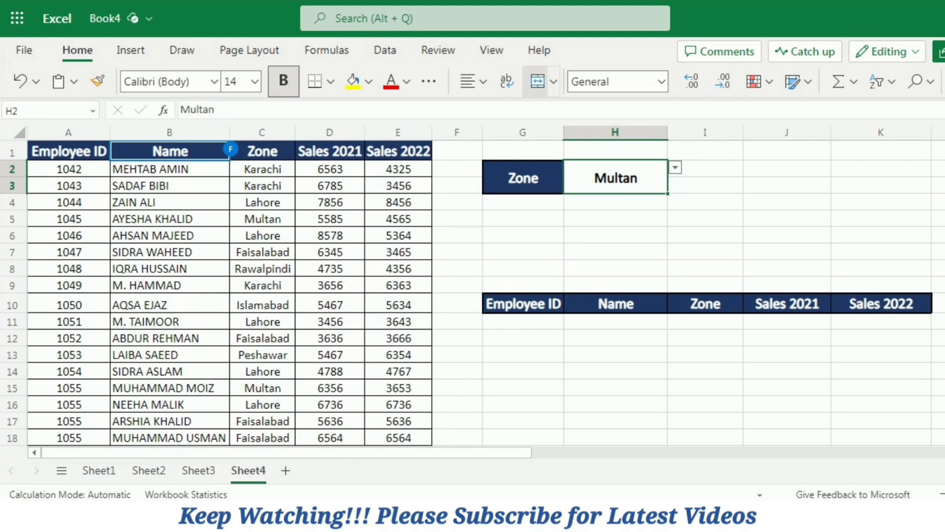
{"action": "left_click", "coordinate": [522, 321]}
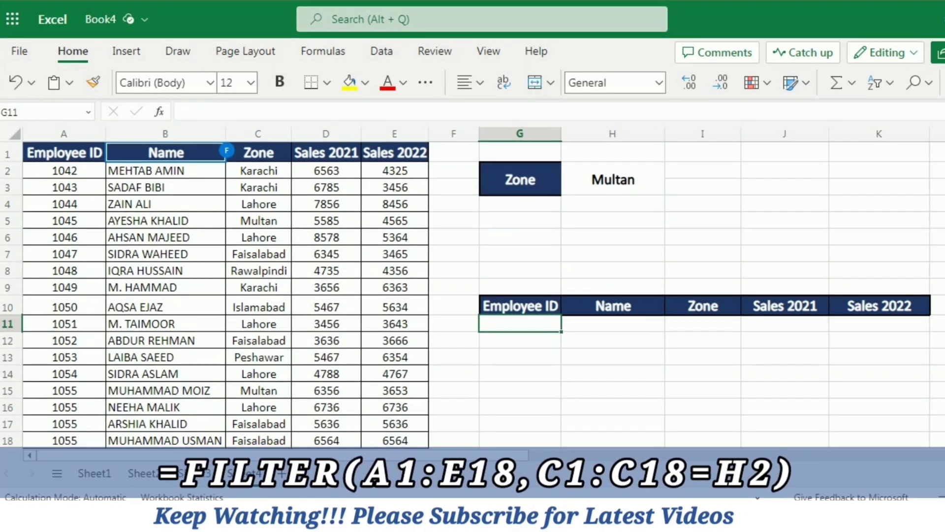
Enter =FILTER(A1:E18,C1:C18=H2) in G11 to return the two Multan employee rows.
{"action": "type", "text": "="}
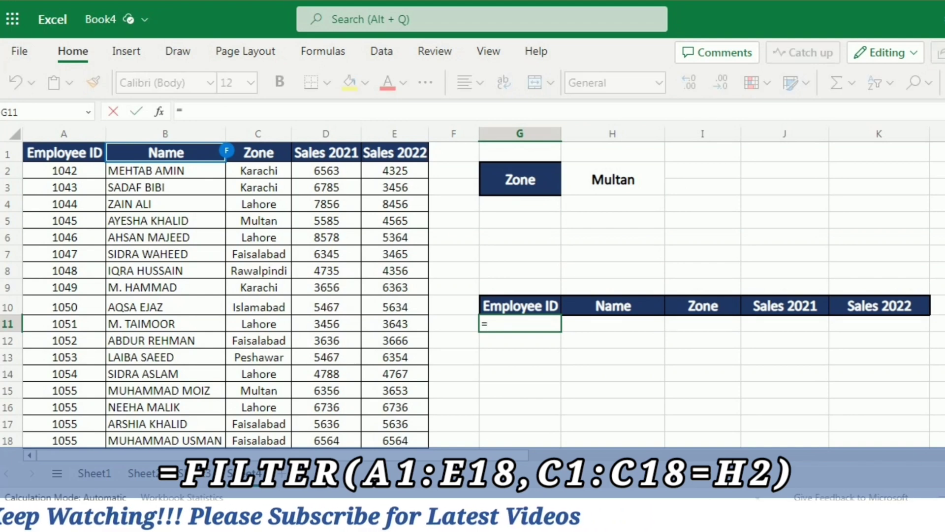
{"action": "type", "text": "filter("}
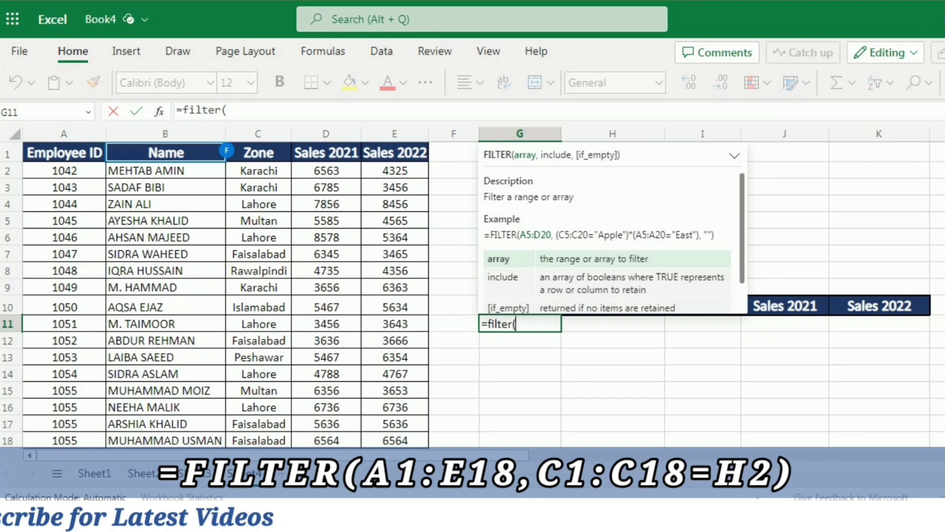
{"action": "left_click_drag", "start_coordinate": [64, 153], "coordinate": [395, 440]}
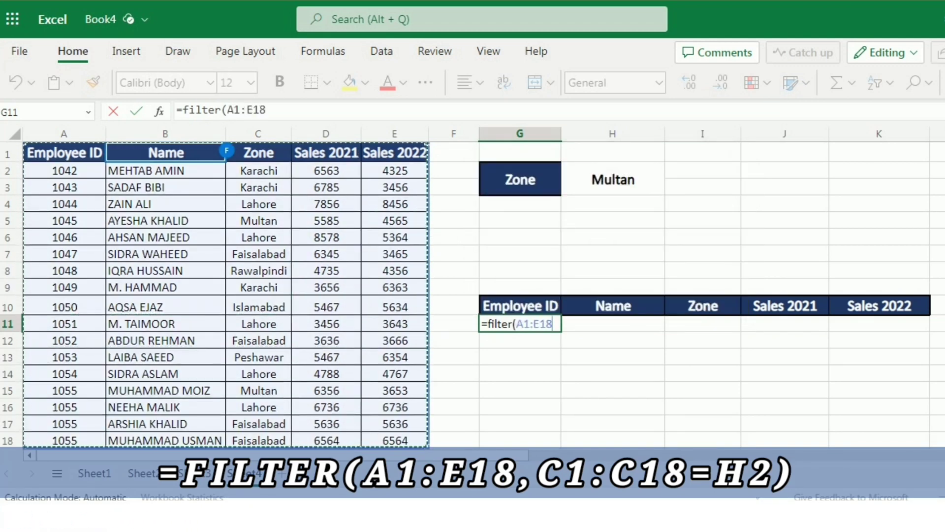
{"action": "type", "text": ","}
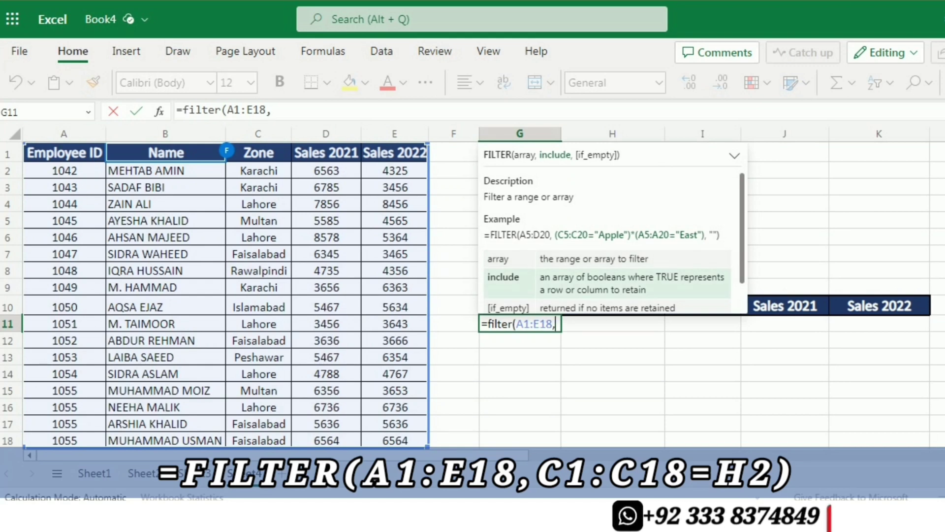
{"action": "left_click_drag", "start_coordinate": [258, 152], "coordinate": [258, 440]}
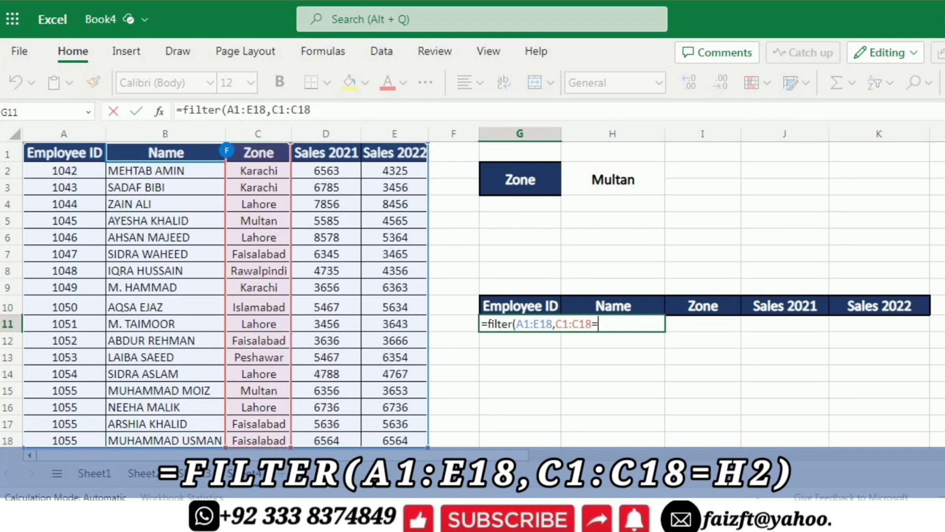
{"action": "type", "text": "="}
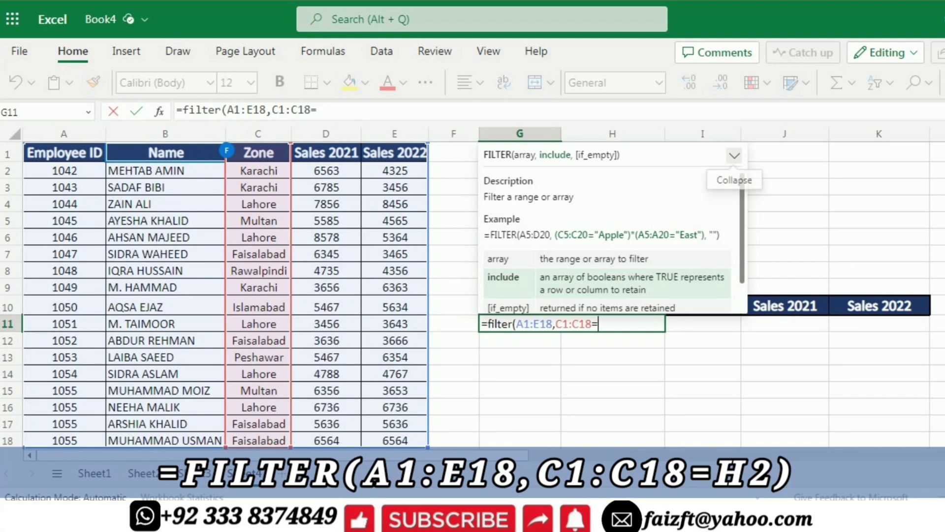
{"action": "left_click", "coordinate": [734, 155]}
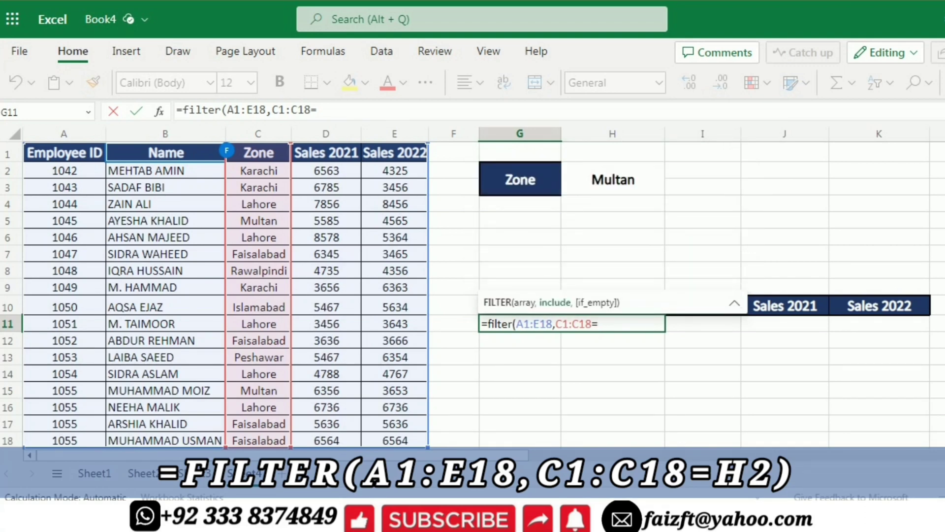
{"action": "left_click", "coordinate": [613, 179]}
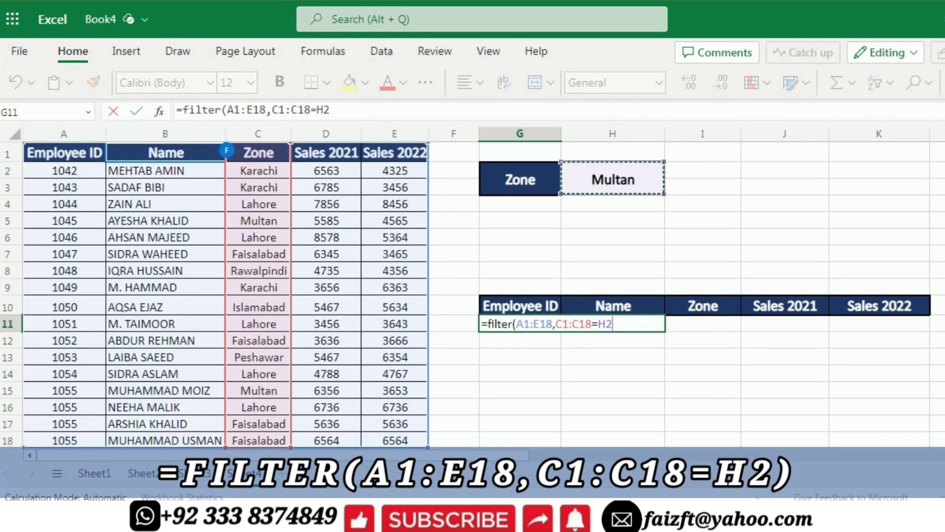
{"action": "type", "text": ")"}
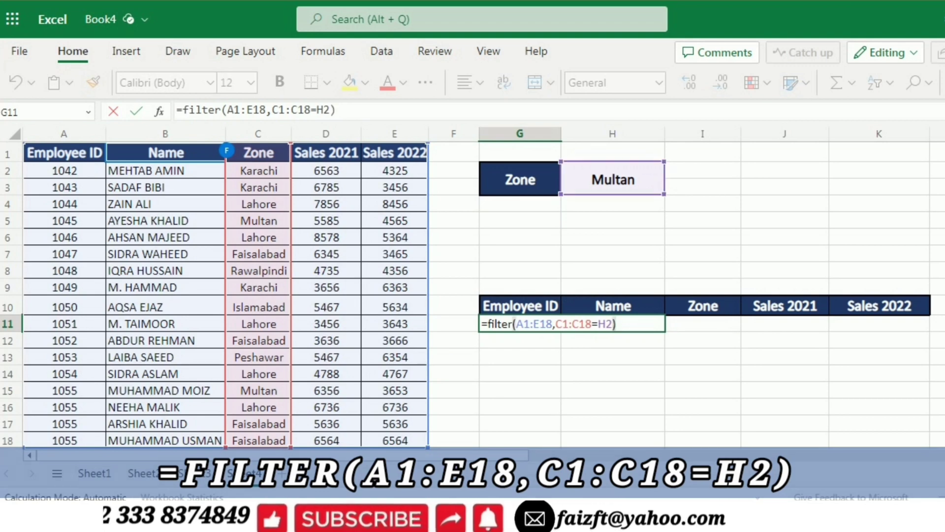
{"action": "key", "text": "Return"}
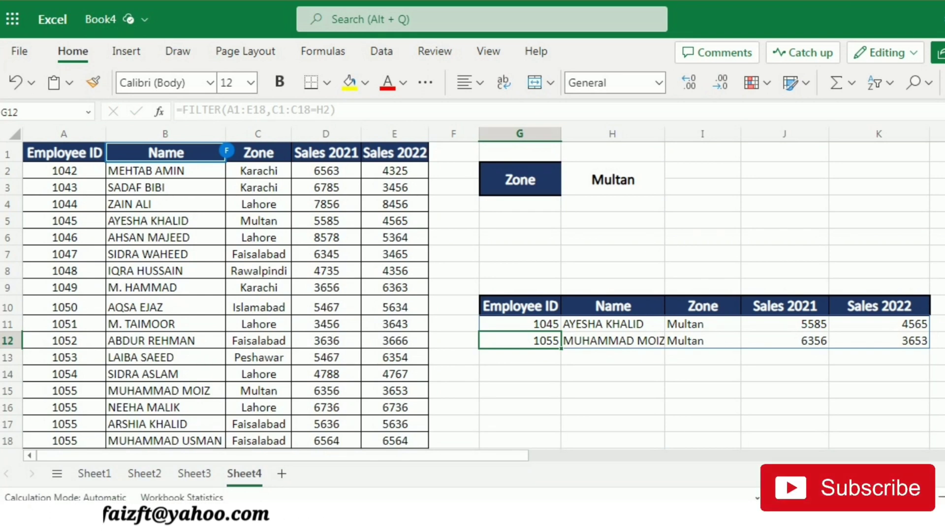
Switch the zone in H2 to Faisalabad using its drop-down list.
{"action": "left_click", "coordinate": [613, 179]}
{"action": "key", "text": "alt+Down"}
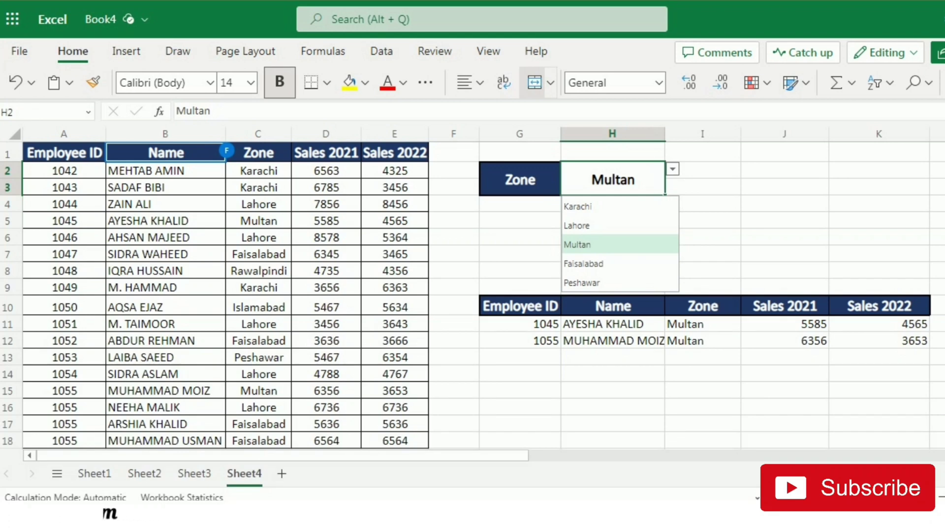
{"action": "key", "text": "Down"}
{"action": "key", "text": "Return"}
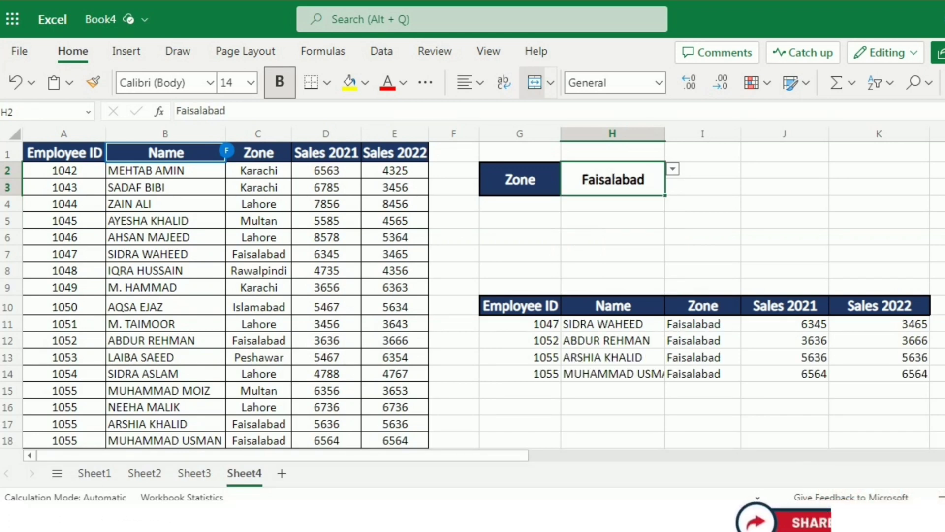
Change H2 to Karachi so the results list three Karachi employees.
{"action": "key", "text": "alt+Down"}
{"action": "key", "text": "Up"}
{"action": "key", "text": "Up"}
{"action": "key", "text": "Up"}
{"action": "key", "text": "Return"}
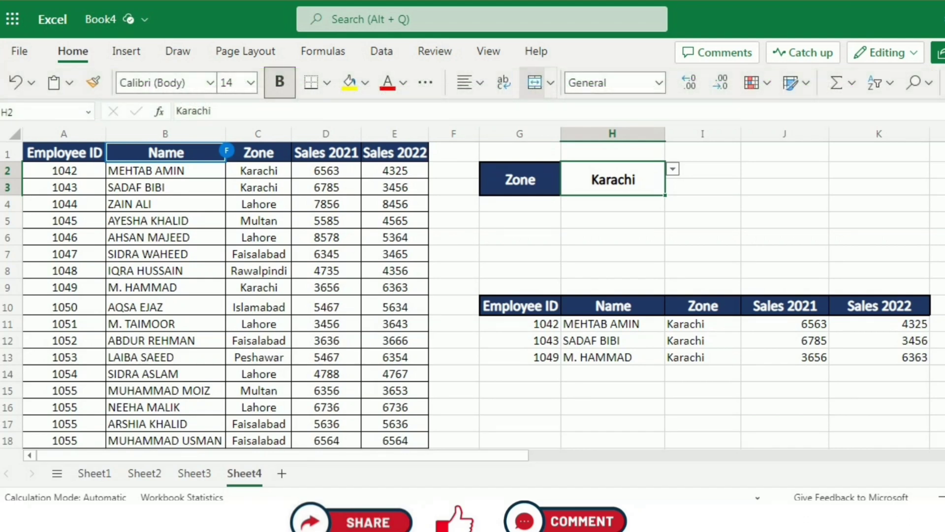
{"action": "left_click", "coordinate": [520, 306]}
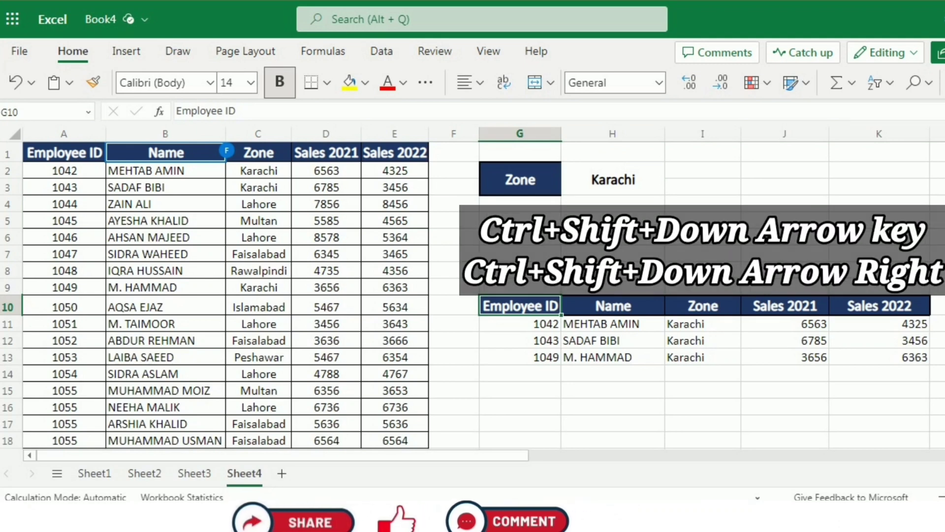
Chart G10:K13's 2021 and 2022 sales as an untitled clustered column chart right of the table.
{"action": "key", "text": "ctrl+shift+Down"}
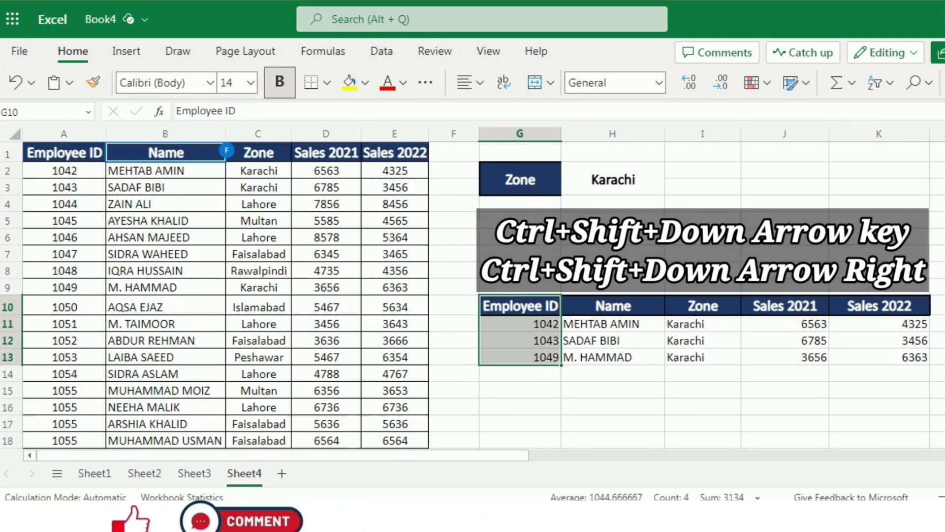
{"action": "key", "text": "ctrl+shift+Right"}
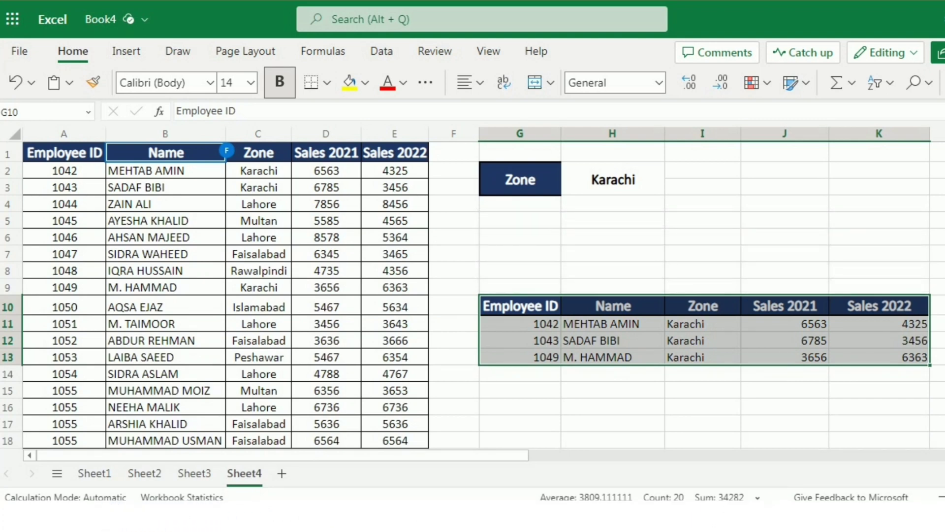
{"action": "left_click", "coordinate": [137, 52]}
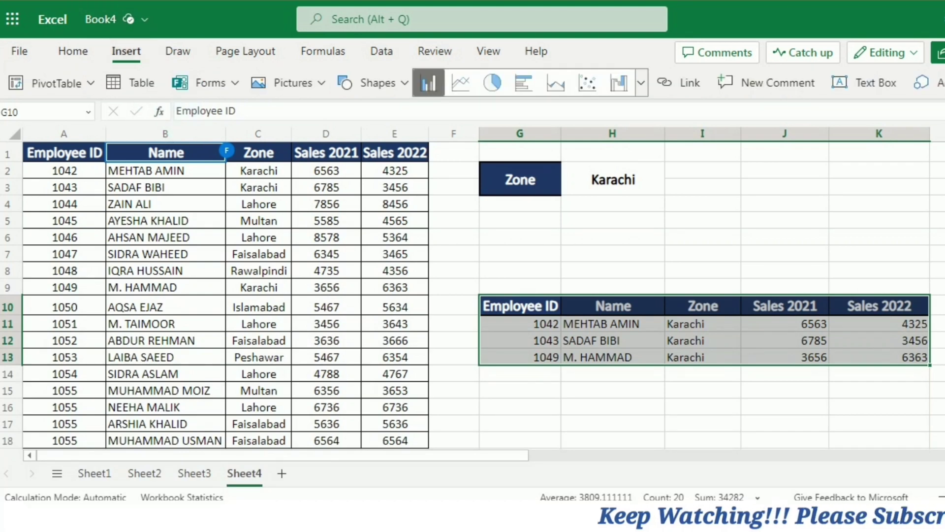
{"action": "left_click", "coordinate": [428, 83]}
{"action": "left_click_drag", "start_coordinate": [440, 168], "coordinate": [713, 132]}
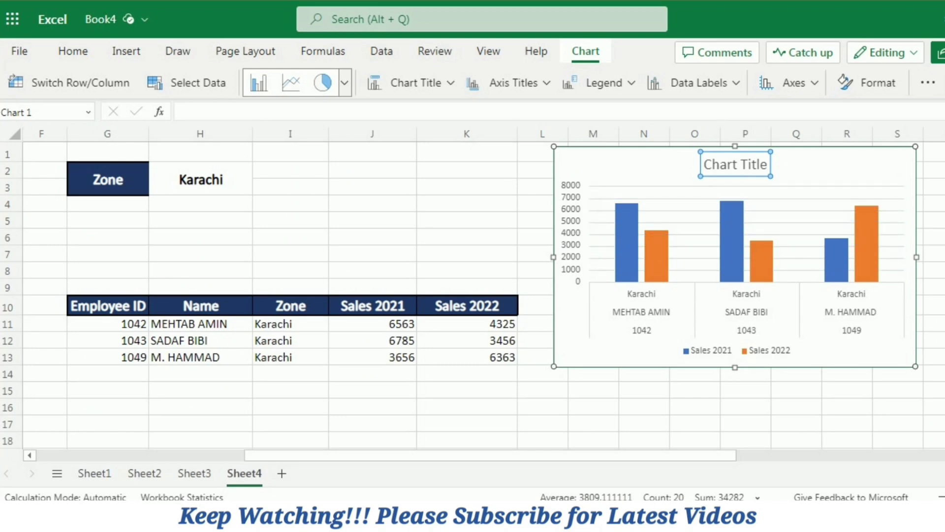
{"action": "key", "text": "Delete"}
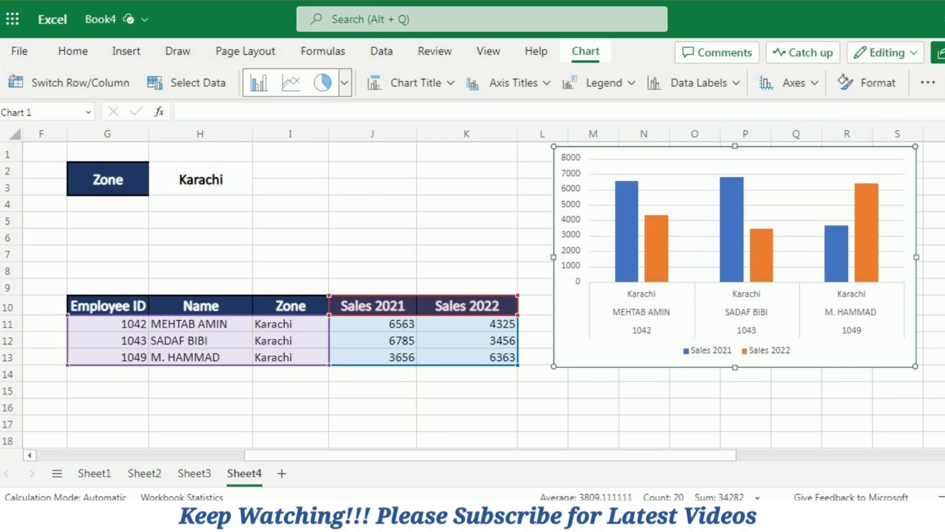
{"action": "left_click", "coordinate": [796, 407]}
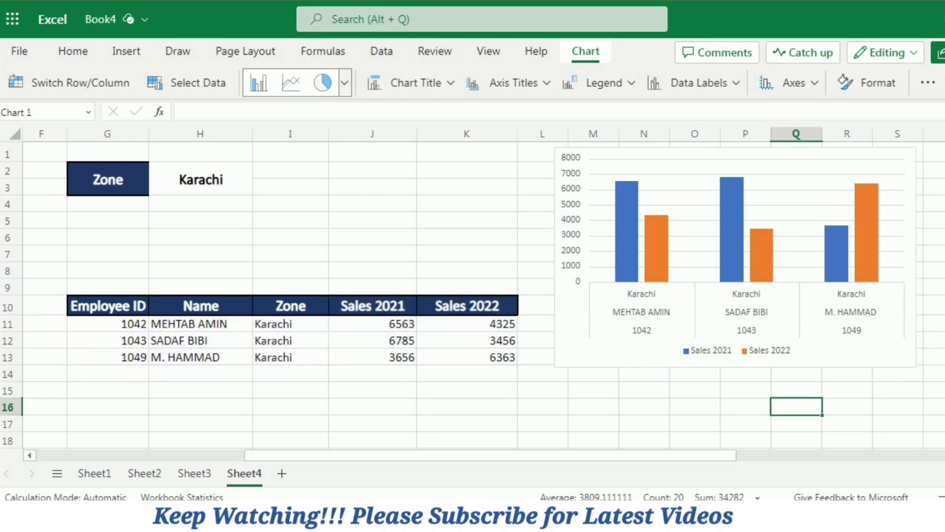
Switch the zone in H2 to Lahore from its drop-down list.
{"action": "left_click", "coordinate": [200, 179]}
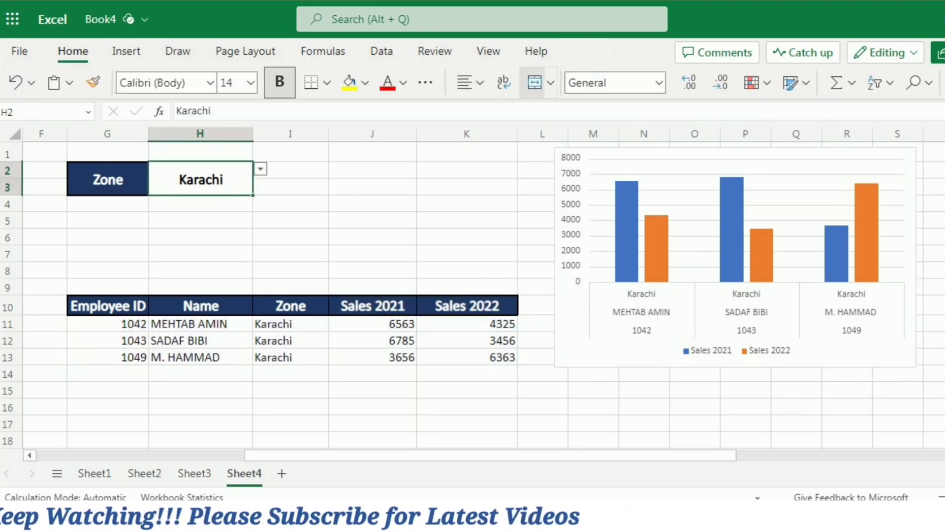
{"action": "key", "text": "alt+Down"}
{"action": "key", "text": "Down"}
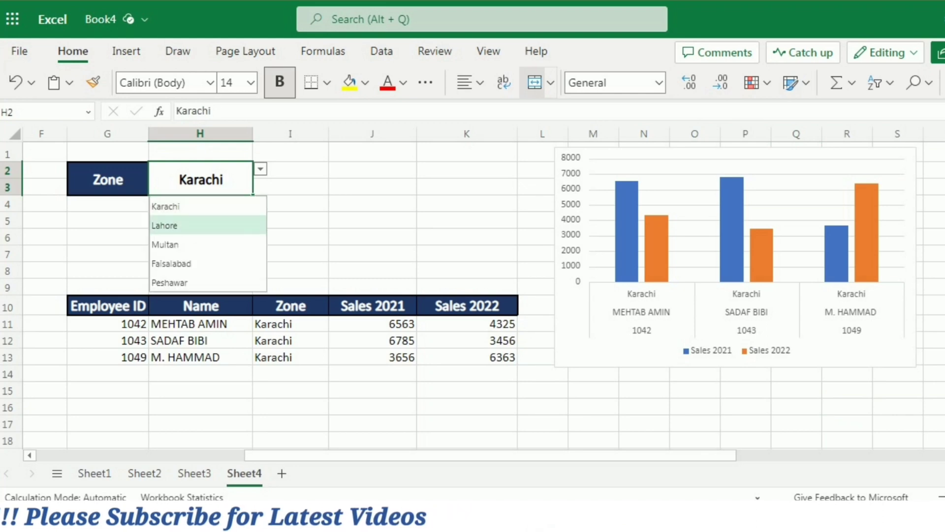
{"action": "key", "text": "Return"}
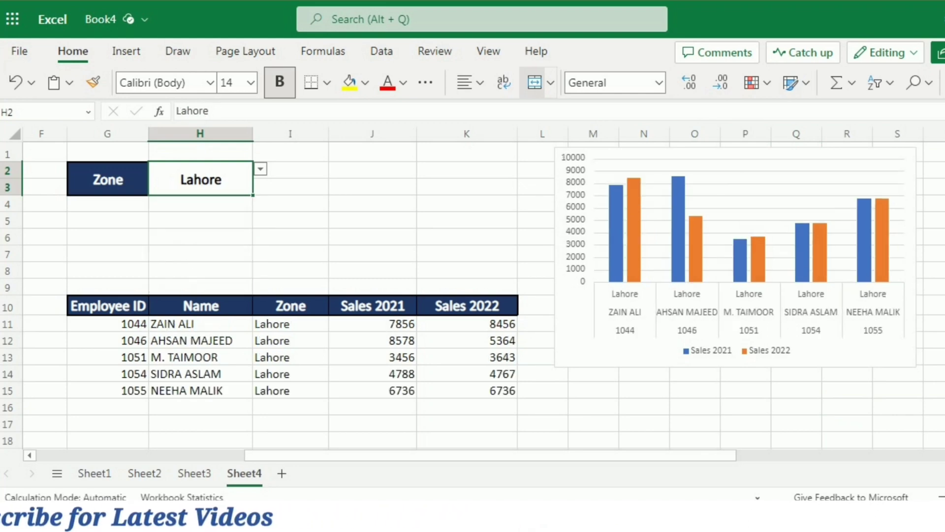
Change H2 to Faisalabad so the table and chart show four employees.
{"action": "key", "text": "alt+Down"}
{"action": "key", "text": "Down"}
{"action": "key", "text": "Return"}
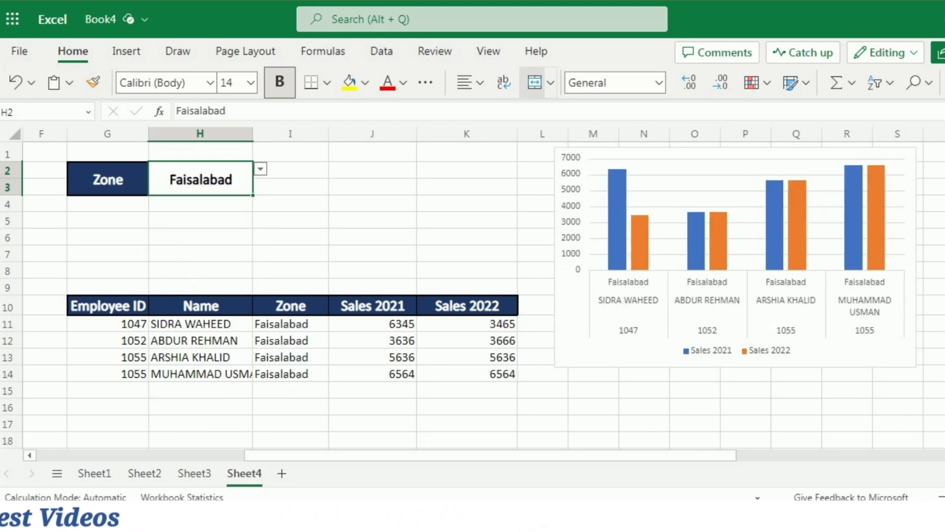